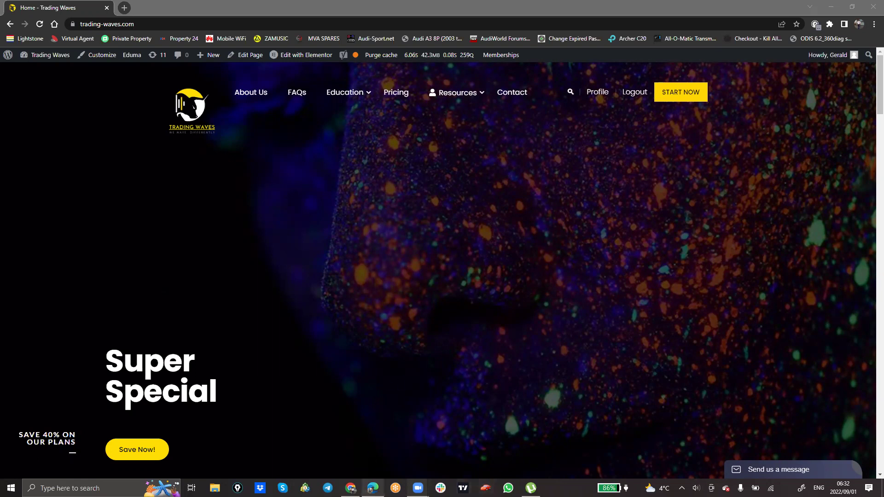
Switch to the browser window showing the TradingView GBPUSD chart.
left_click(375, 480)
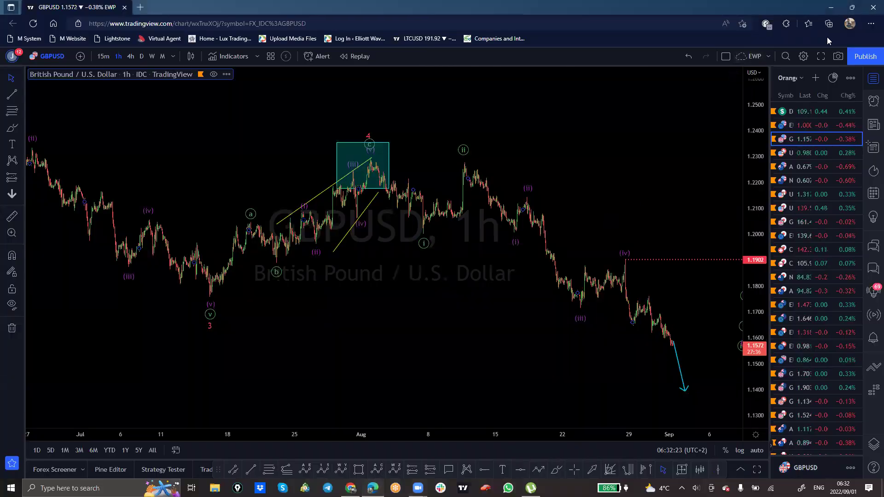
Expand the GBPUSD 1-hour chart to fill the whole screen.
left_click(823, 59)
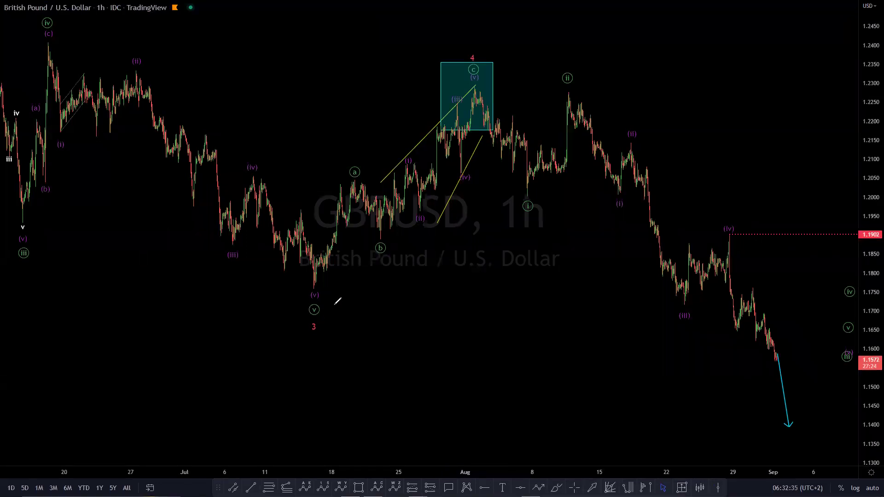
Circle the red 3 label, zigzag from (v) through a and b, and cross the wedge in yellow.
mouse_move(306, 318)
left_mouse_down()
mouse_move(288, 343)
mouse_move(304, 319)
left_mouse_up()
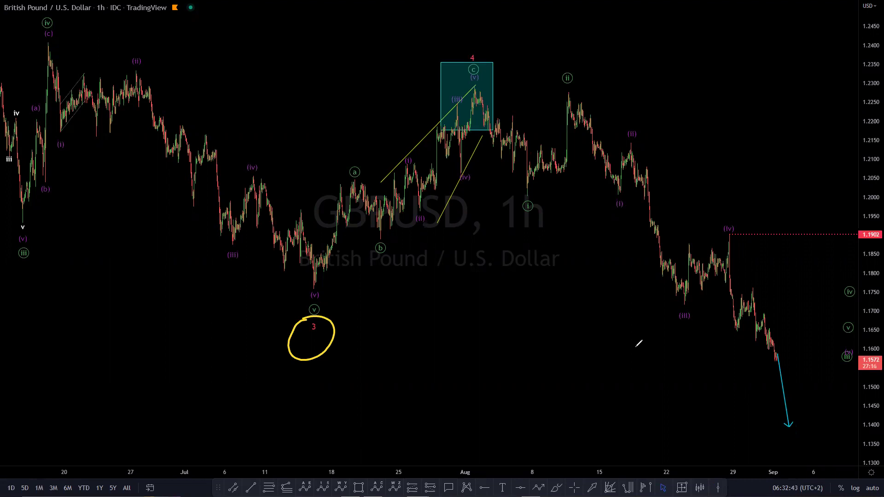
mouse_move(314, 287)
left_mouse_down()
mouse_move(374, 241)
mouse_move(466, 100)
left_mouse_up()
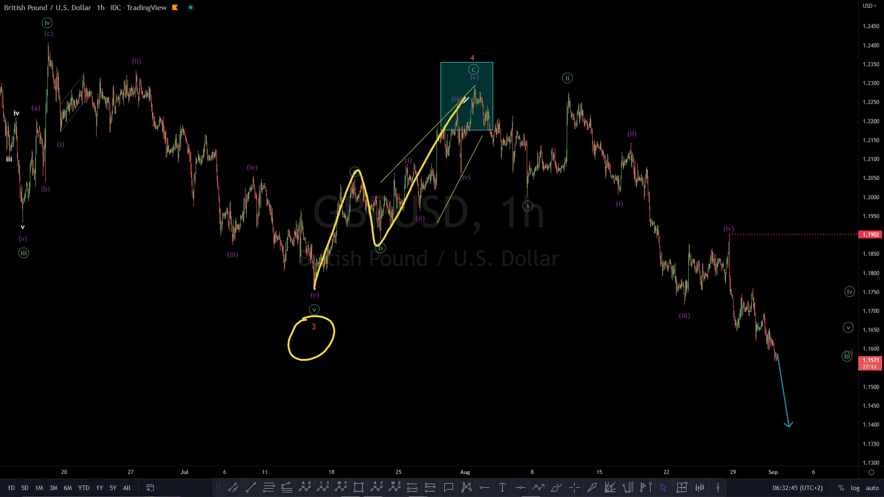
left_click_drag(402, 142, 454, 172)
left_click_drag(419, 118, 477, 146)
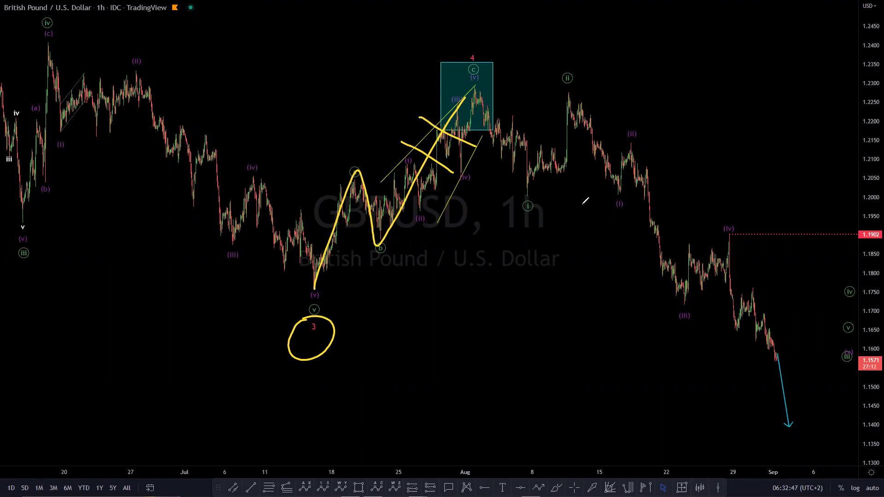
Sketch the yellow V from the peak down through circled i, erasing and redrawing it once.
mouse_move(463, 91)
left_mouse_down()
mouse_move(522, 84)
mouse_move(530, 203)
mouse_move(562, 92)
mouse_move(798, 409)
left_mouse_up()
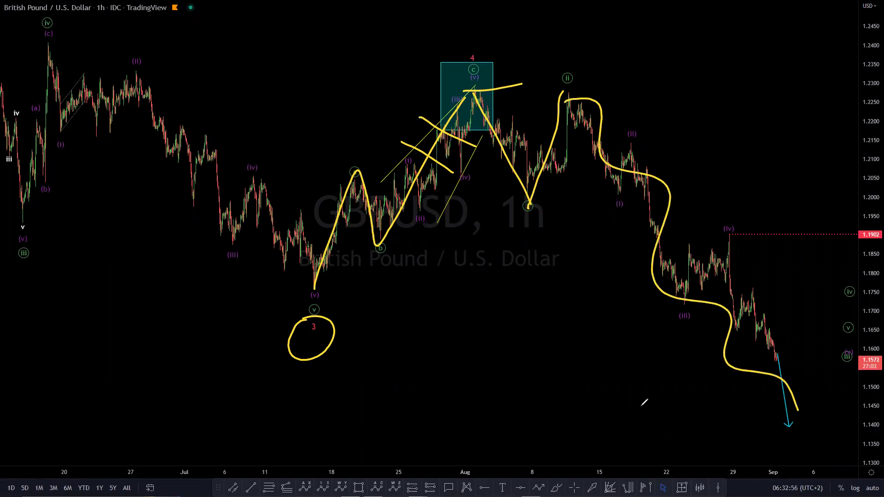
key("e")
mouse_move(479, 88)
left_mouse_down()
mouse_move(556, 140)
mouse_move(567, 91)
mouse_move(685, 300)
mouse_move(735, 229)
mouse_move(797, 399)
left_mouse_up()
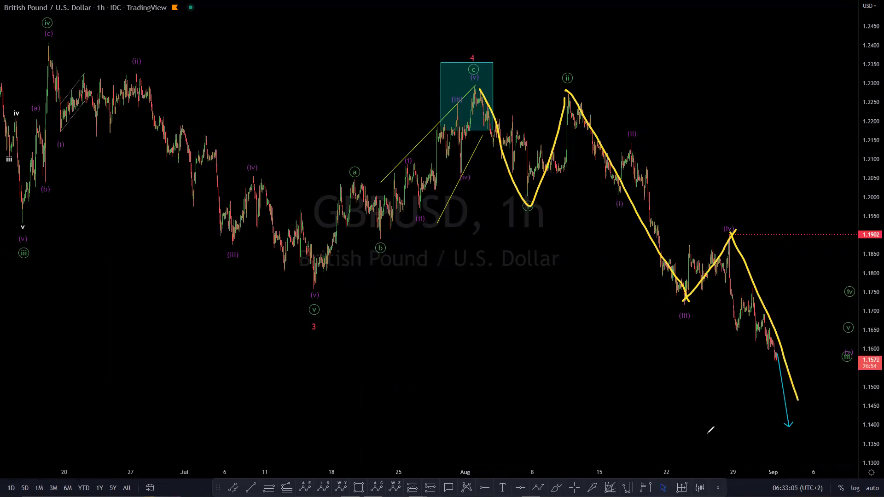
Move circled iv to the late-August peak and circled iii to the August low, and shift purple (i) and (0).
mouse_move(851, 298)
left_mouse_down()
mouse_move(779, 236)
mouse_move(726, 224)
left_mouse_up()
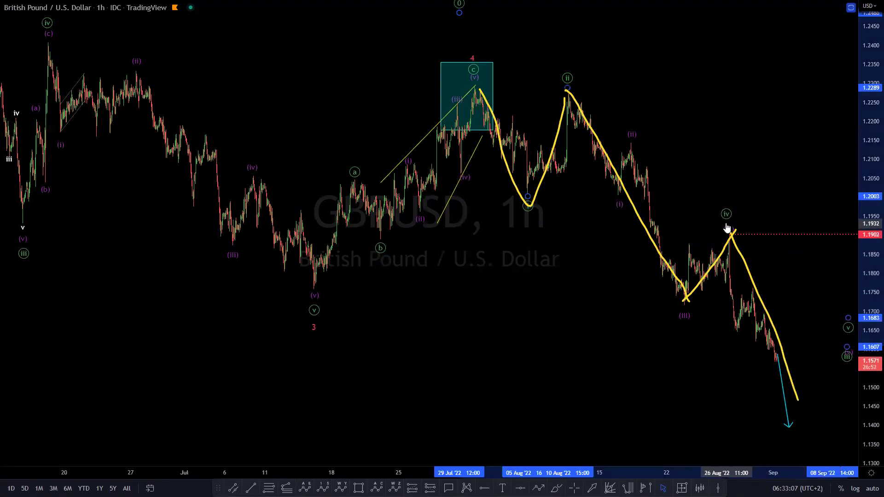
mouse_move(843, 363)
left_mouse_down()
mouse_move(694, 336)
mouse_move(683, 318)
left_mouse_up()
left_click_drag(618, 203, 718, 142)
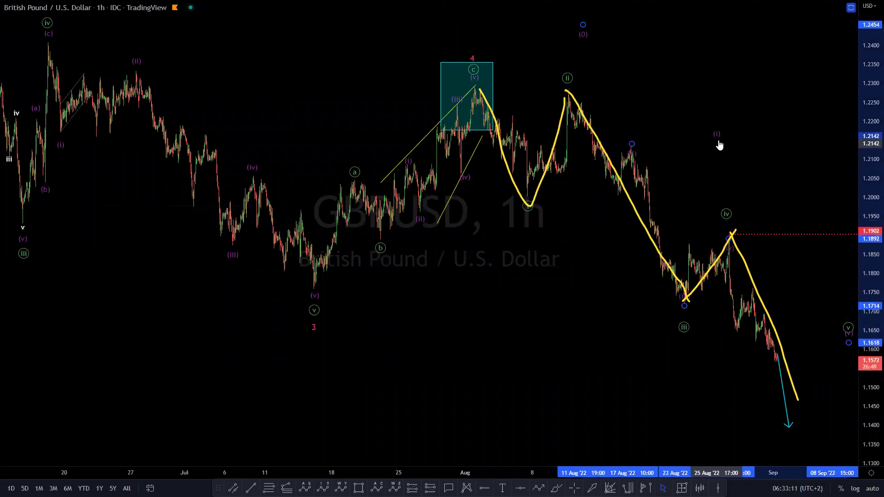
mouse_move(618, 146)
left_mouse_down()
mouse_move(643, 149)
mouse_move(693, 86)
left_mouse_up()
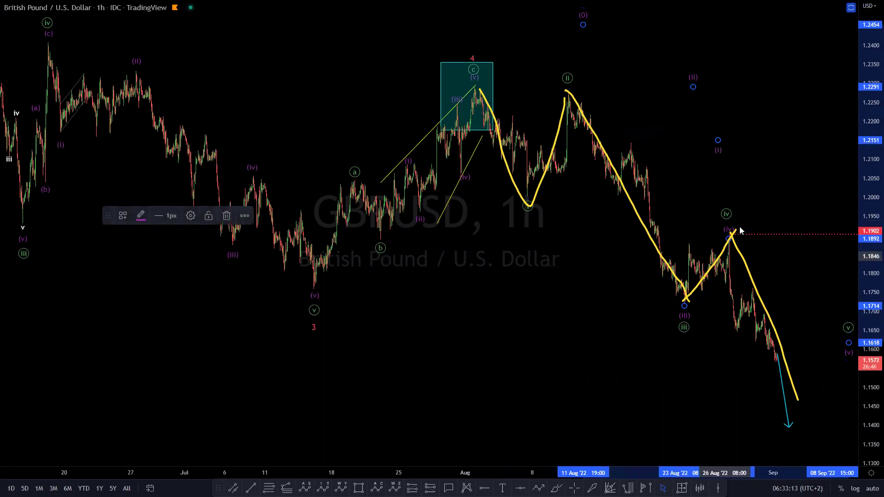
Move purple (ii), (iii) and (iv) up and right, then sketch a wavy yellow subwave below circled ii.
left_click_drag(730, 233, 781, 188)
left_click_drag(686, 308, 810, 182)
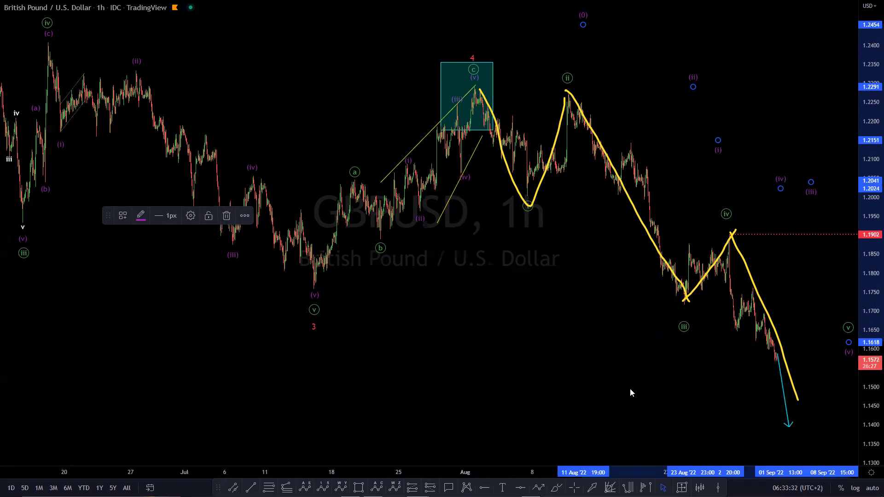
mouse_move(581, 97)
left_mouse_down()
mouse_move(574, 116)
mouse_move(706, 318)
mouse_move(671, 308)
left_mouse_up()
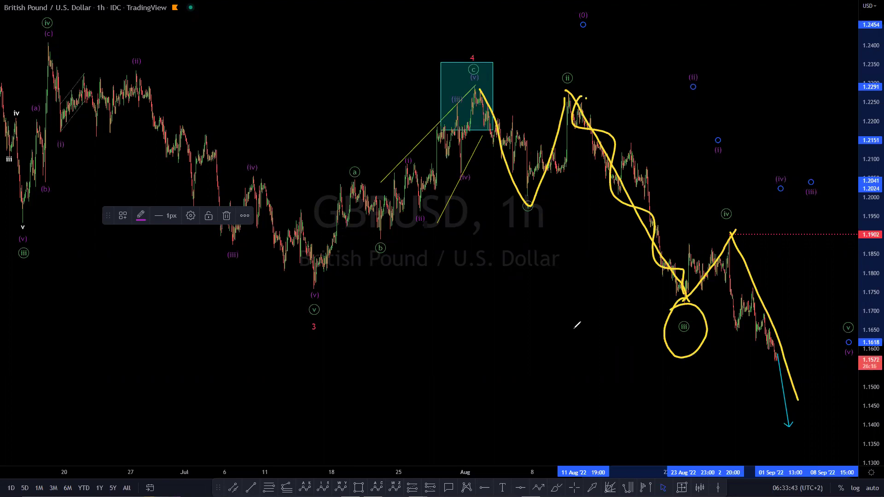
Erase the yellow sketches, then draw and undo a short stroke from the circled ii peak.
key("e")
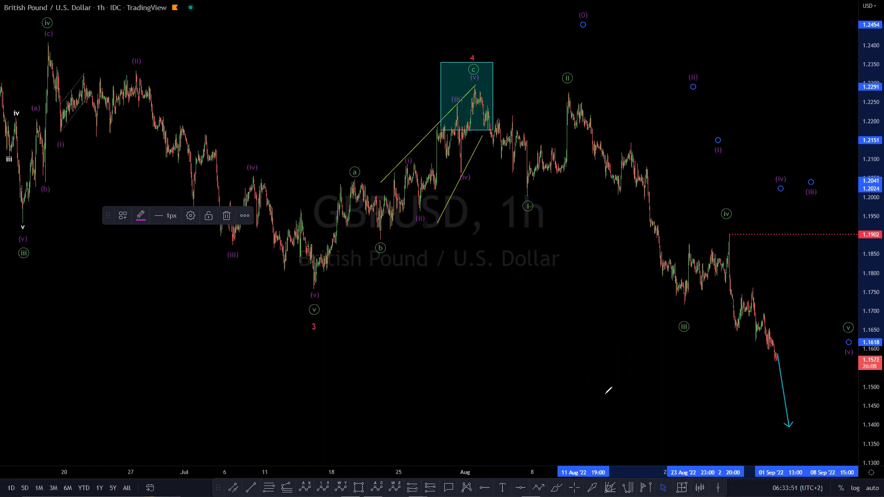
mouse_move(569, 91)
left_mouse_down()
mouse_move(591, 197)
mouse_move(698, 289)
mouse_move(630, 105)
mouse_move(575, 87)
left_mouse_up()
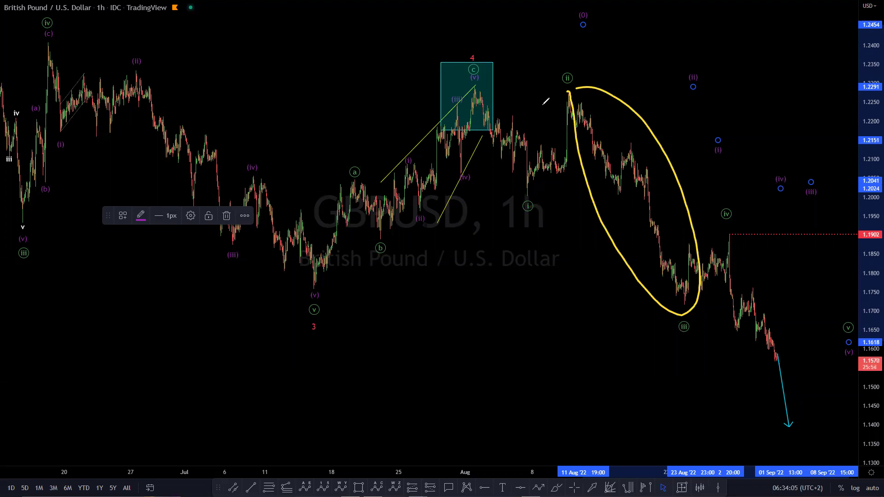
key("ctrl+z")
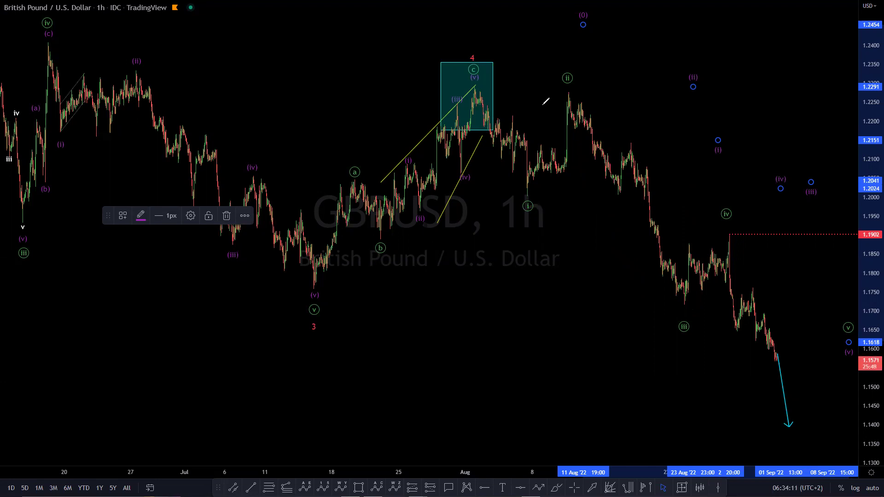
Sketch yellow zigzags, loops, arrows and a straight decline from circled ii toward iii, then undo them.
mouse_move(569, 94)
left_mouse_down()
mouse_move(591, 152)
mouse_move(630, 143)
mouse_move(630, 179)
mouse_move(689, 304)
left_mouse_up()
left_click_drag(657, 274, 665, 256)
mouse_move(630, 141)
left_mouse_down()
mouse_move(614, 202)
mouse_move(628, 148)
left_mouse_up()
mouse_move(666, 270)
left_mouse_down()
mouse_move(667, 284)
mouse_move(607, 314)
mouse_move(598, 230)
mouse_move(607, 239)
left_mouse_up()
left_click_drag(640, 293, 662, 312)
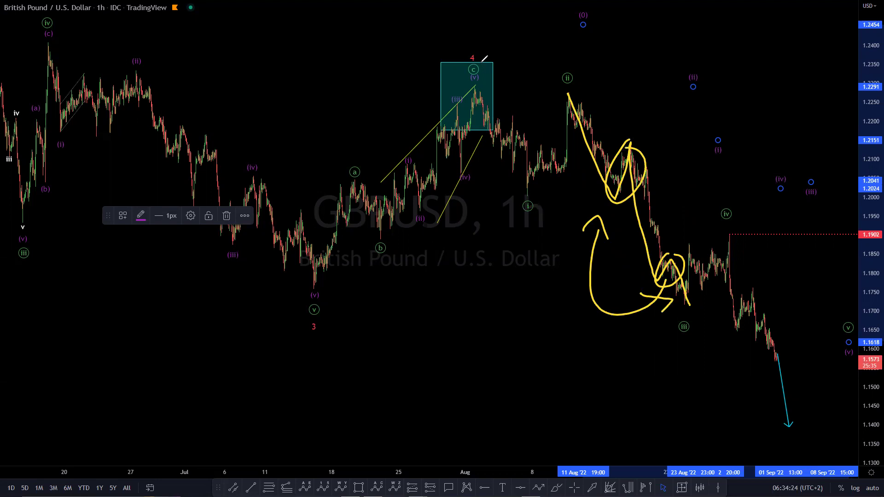
left_click_drag(570, 94, 696, 297)
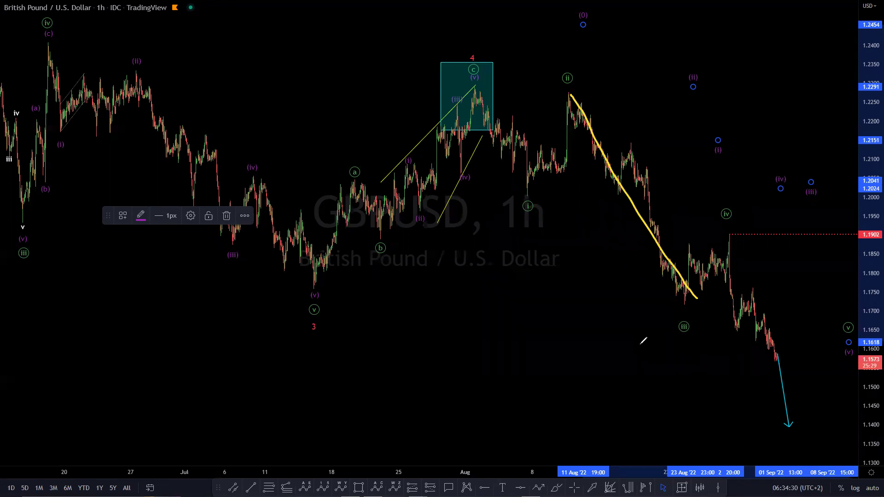
key("ctrl+z")
key("ctrl+z")
key("ctrl+z")
key("ctrl+z")
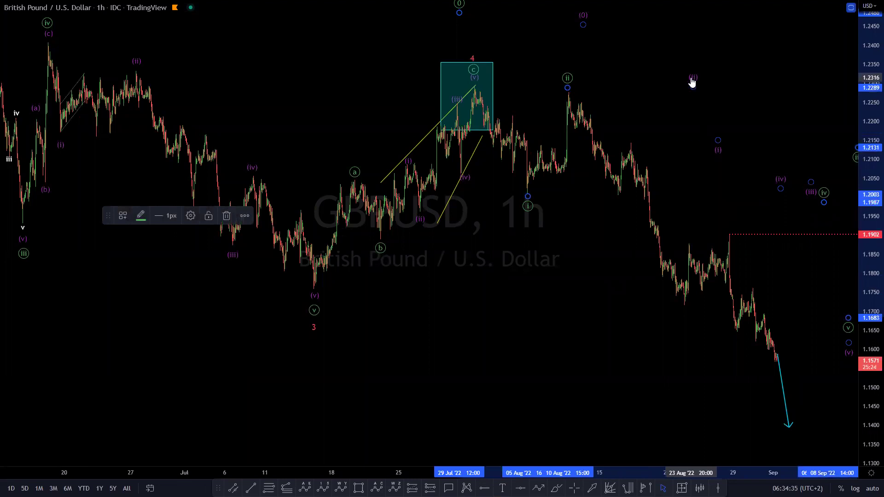
Undo the last change and place (i), (iii) and (iv) on the swing low, late-August low and 1.1900 high.
key("ctrl+z")
key("ctrl+z")
key("ctrl+z")
left_click_drag(721, 155, 622, 193)
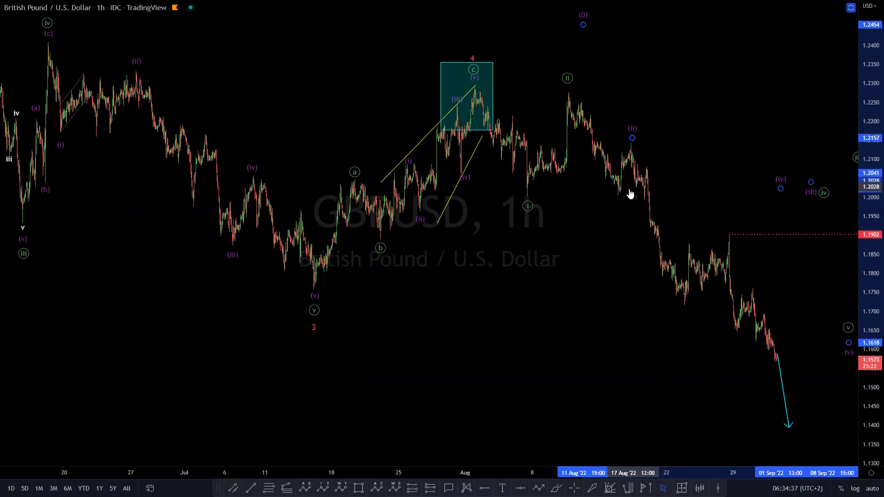
left_click_drag(809, 196, 684, 303)
left_click_drag(781, 189, 730, 236)
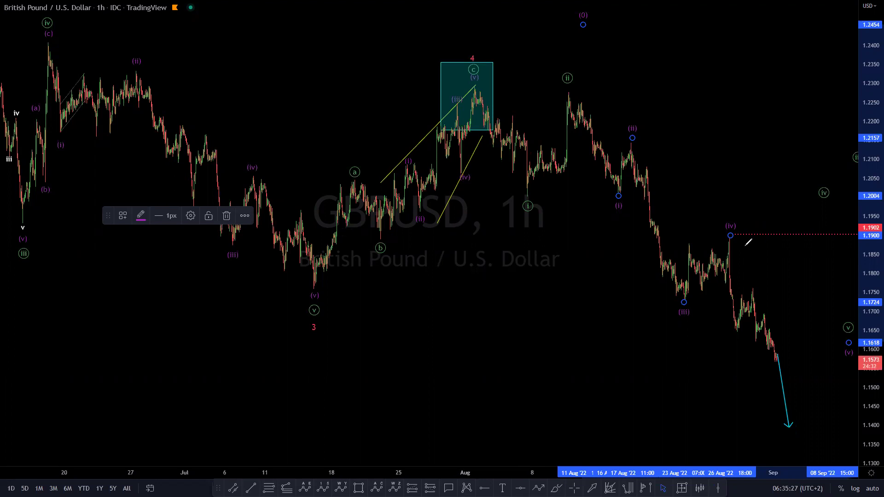
left_click_drag(679, 302, 723, 240)
left_click_drag(674, 237, 736, 227)
left_click_drag(677, 304, 730, 275)
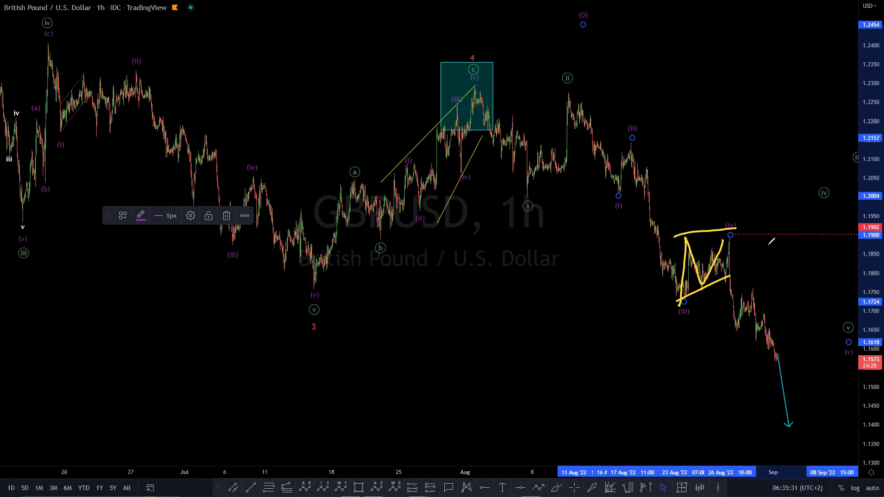
mouse_move(715, 238)
left_mouse_down()
mouse_move(757, 227)
mouse_move(742, 227)
left_mouse_up()
left_click_drag(728, 311, 747, 288)
left_click_drag(732, 331, 765, 300)
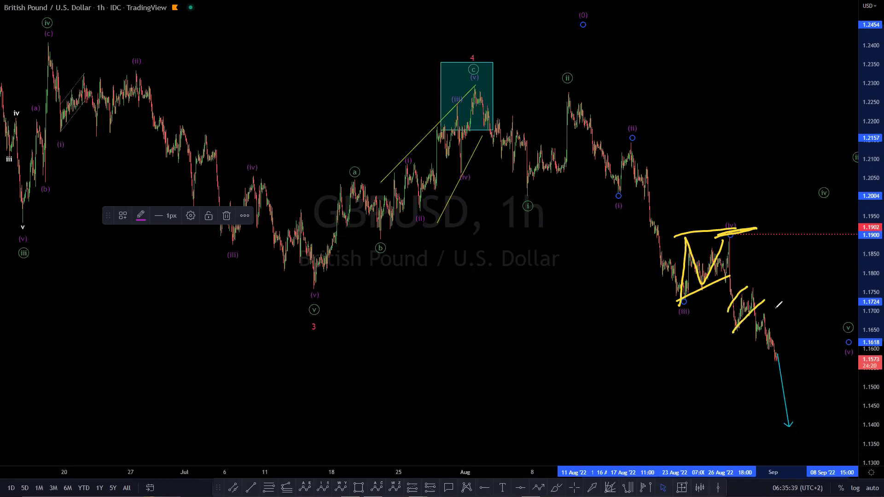
mouse_move(742, 219)
left_mouse_down()
mouse_move(723, 228)
mouse_move(740, 215)
left_mouse_up()
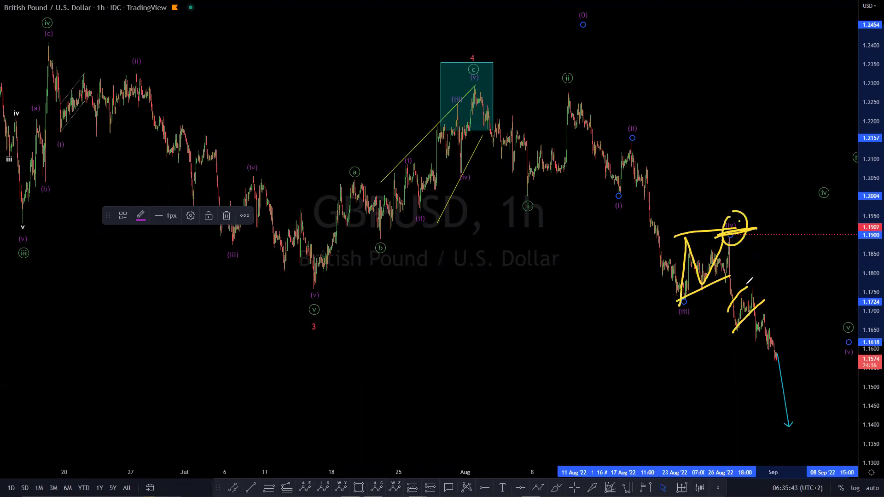
mouse_move(744, 281)
left_mouse_down()
mouse_move(756, 276)
mouse_move(744, 291)
left_mouse_up()
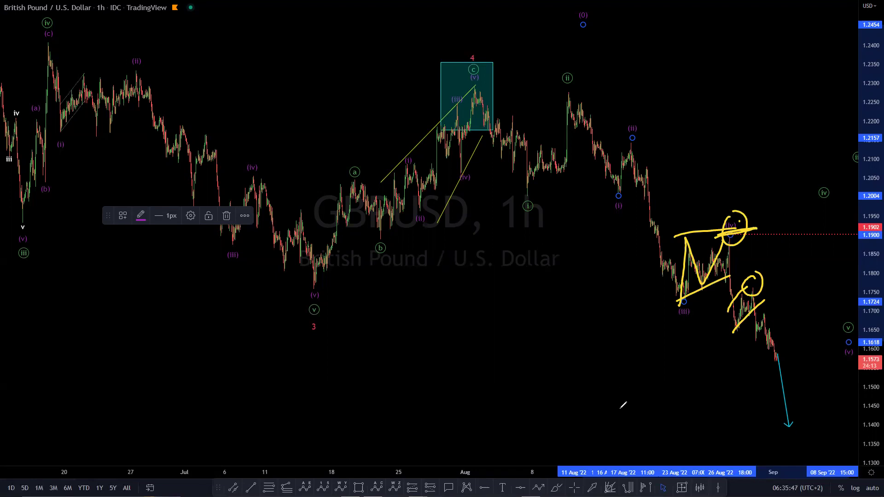
mouse_move(776, 288)
left_mouse_down()
mouse_move(813, 371)
mouse_move(820, 325)
left_mouse_up()
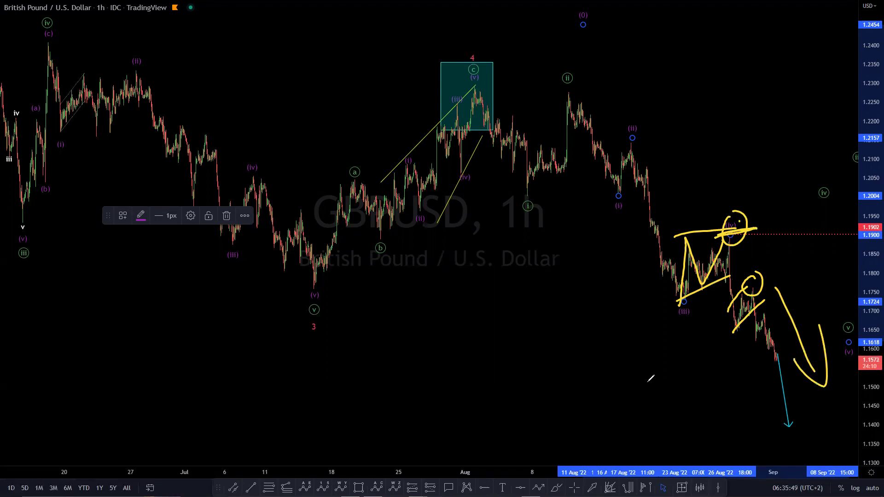
key("e")
left_click_drag(734, 304, 755, 286)
left_click_drag(728, 340, 767, 306)
left_click_drag(684, 249, 727, 222)
left_click_drag(673, 313, 751, 268)
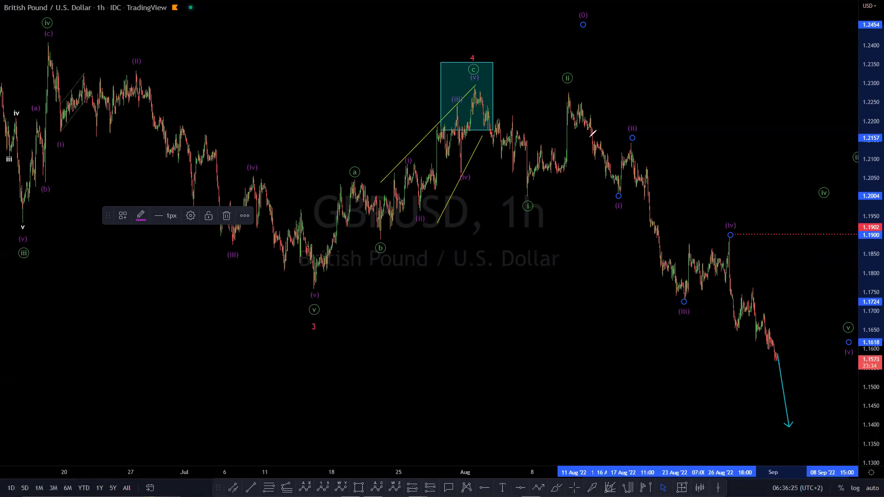
mouse_move(549, 102)
left_mouse_down()
mouse_move(609, 81)
mouse_move(707, 270)
mouse_move(779, 353)
mouse_move(801, 397)
left_mouse_up()
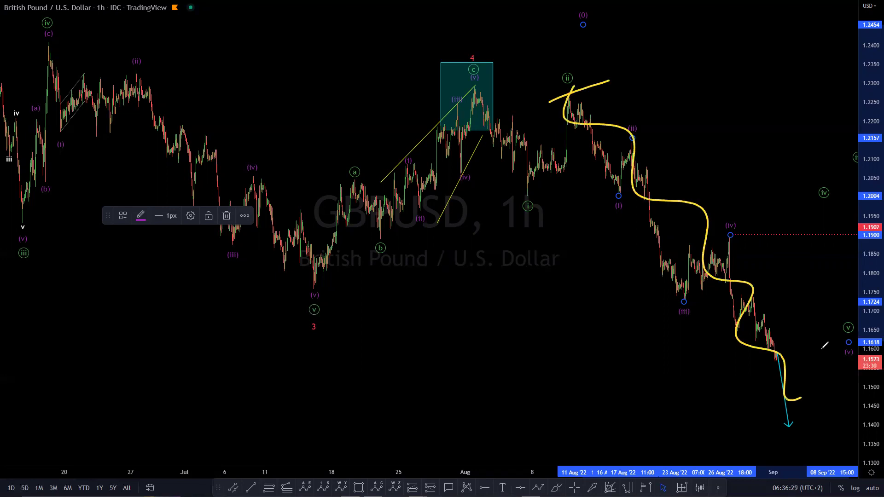
key("ctrl+z")
key("ctrl+z")
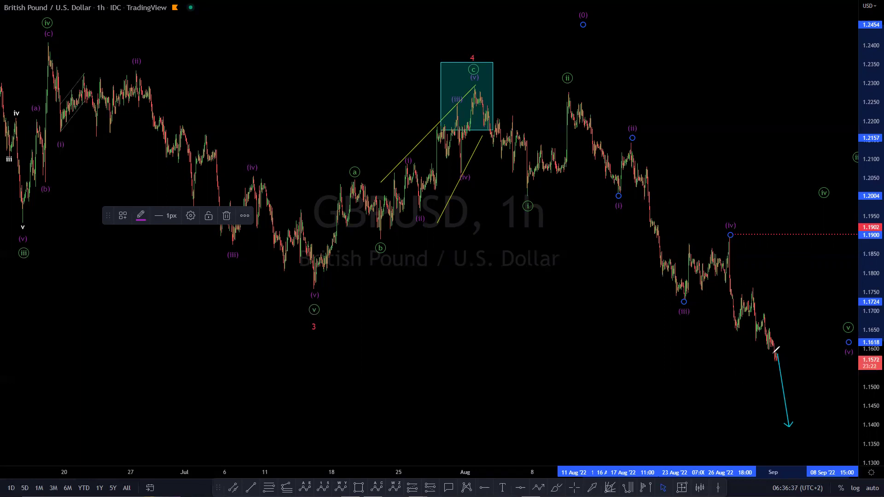
mouse_move(774, 352)
left_mouse_down()
mouse_move(829, 328)
mouse_move(828, 259)
left_mouse_up()
left_click_drag(843, 226, 748, 317)
left_click_drag(779, 392, 859, 295)
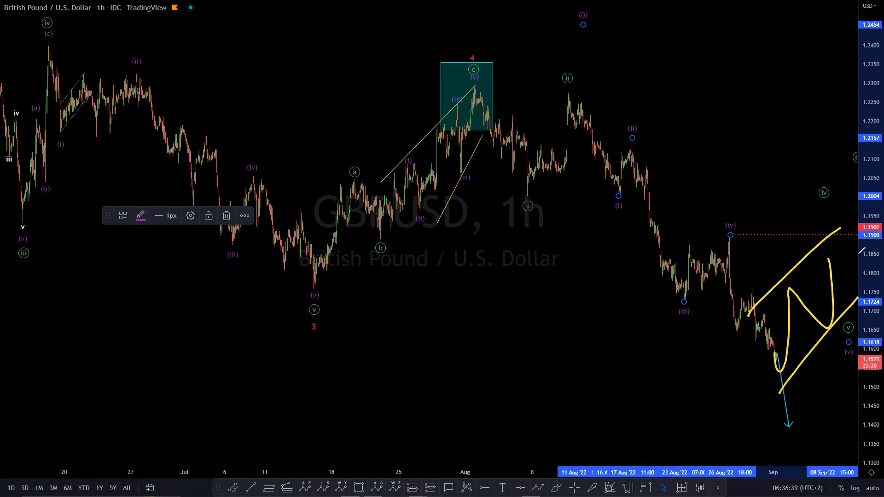
mouse_move(780, 362)
left_mouse_down()
mouse_move(755, 365)
mouse_move(809, 356)
mouse_move(743, 369)
left_mouse_up()
mouse_move(830, 245)
left_mouse_down()
mouse_move(868, 416)
mouse_move(865, 322)
left_mouse_up()
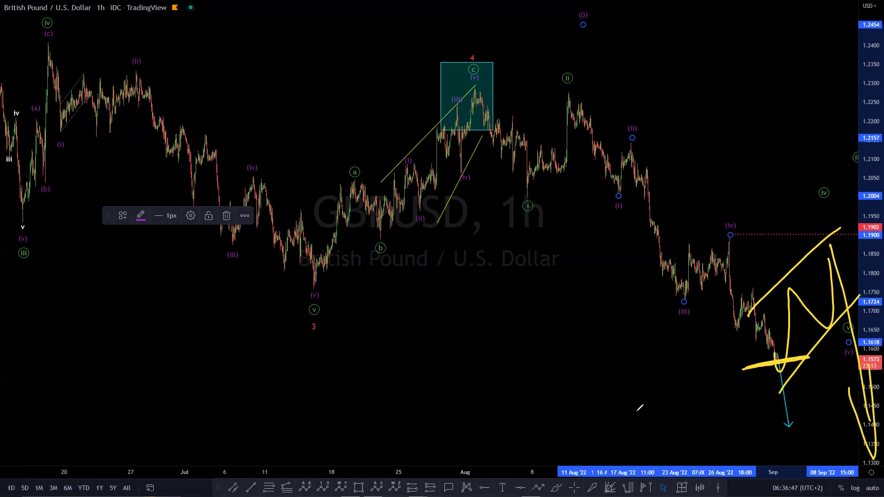
key("e")
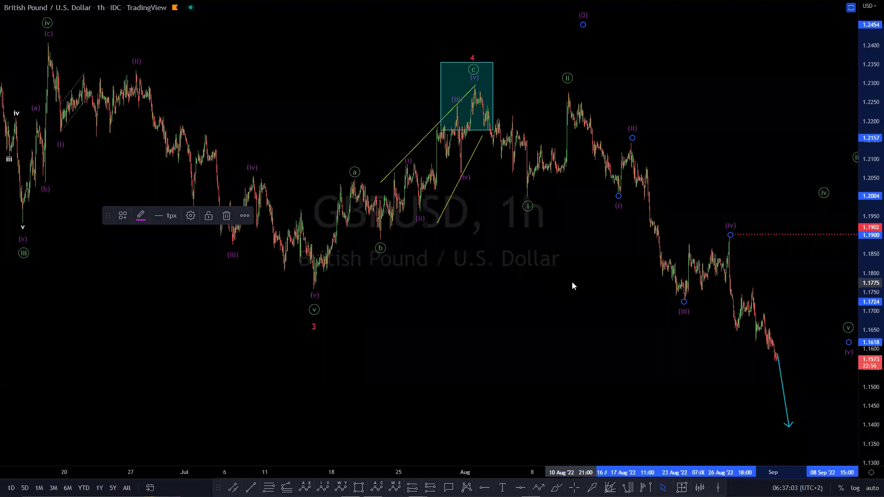
Leave full screen, deselect the drawing, and switch to the trading-waves.com homepage in Chrome.
key("Escape")
left_click(621, 326)
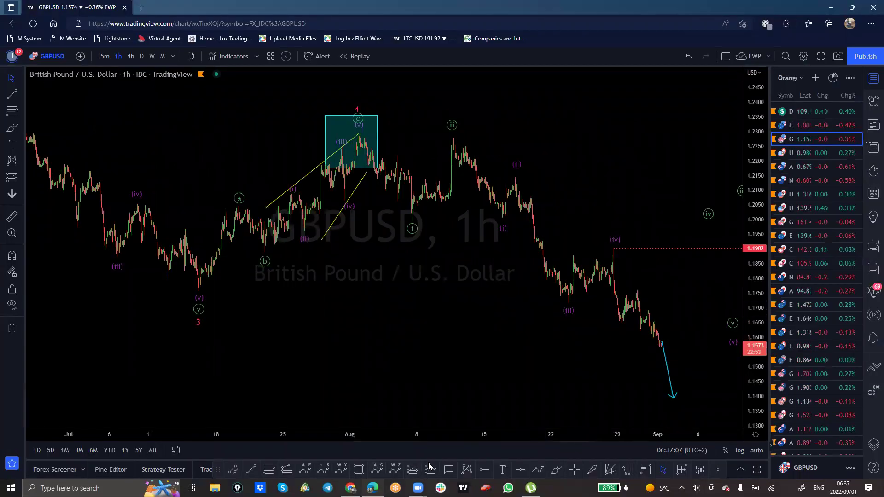
left_click(351, 487)
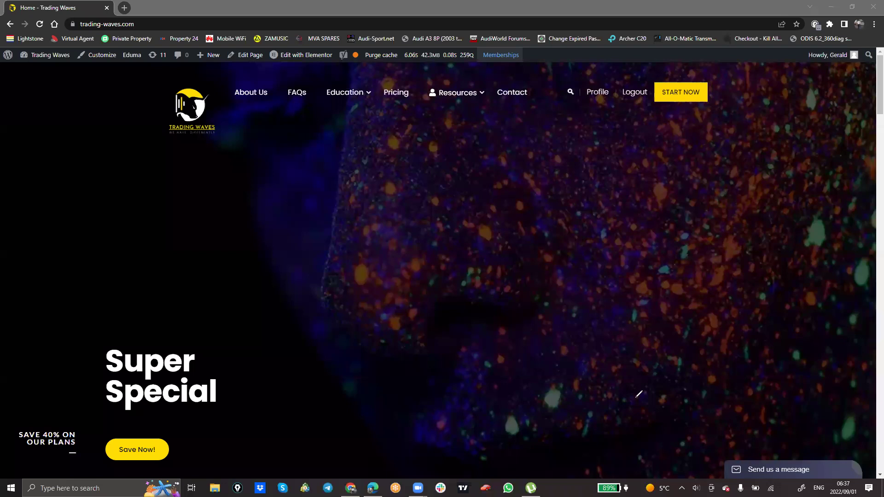
mouse_move(501, 55)
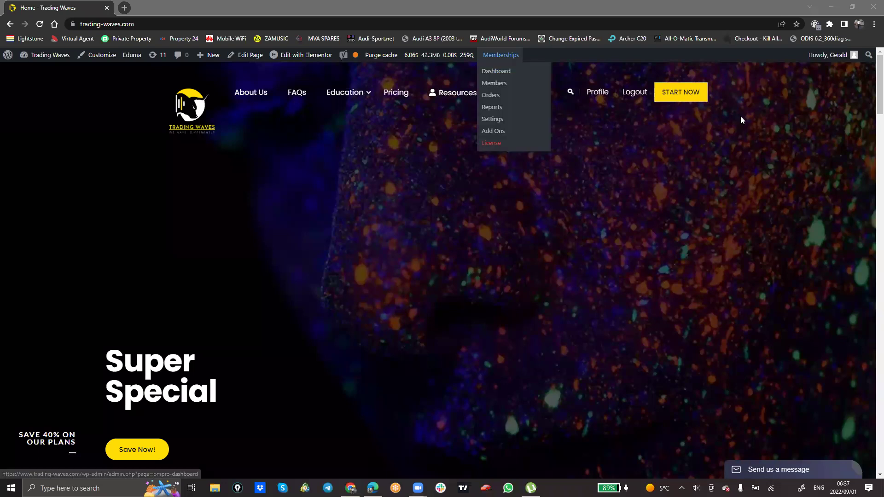